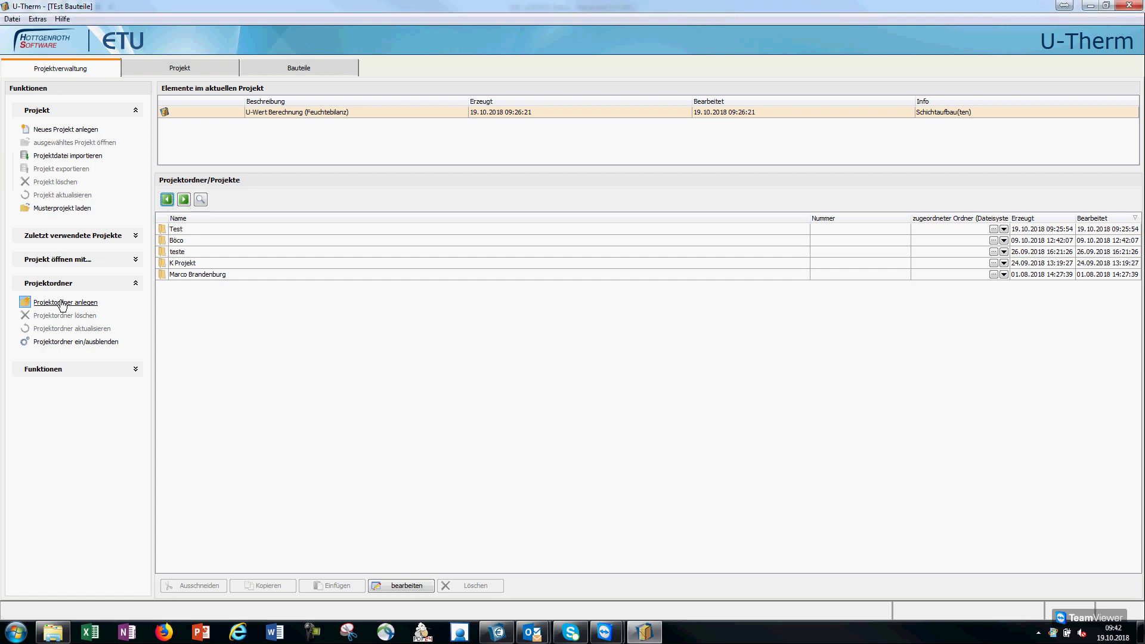
- Create a new project folder named "Unipor"
type("Unip")
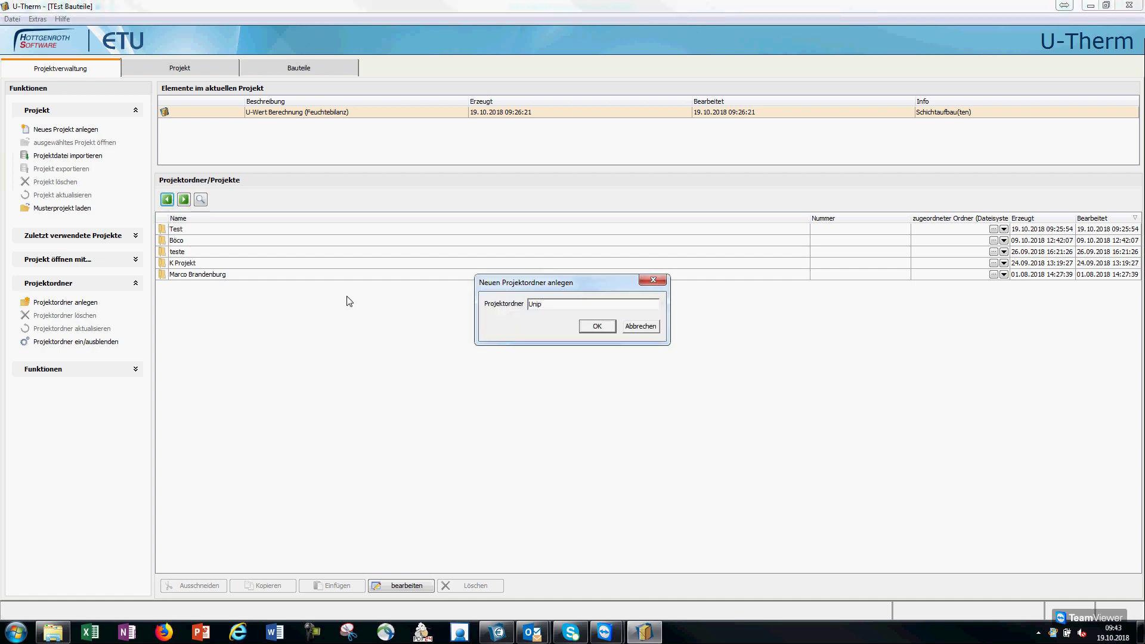
type("or")
left_click(599, 326)
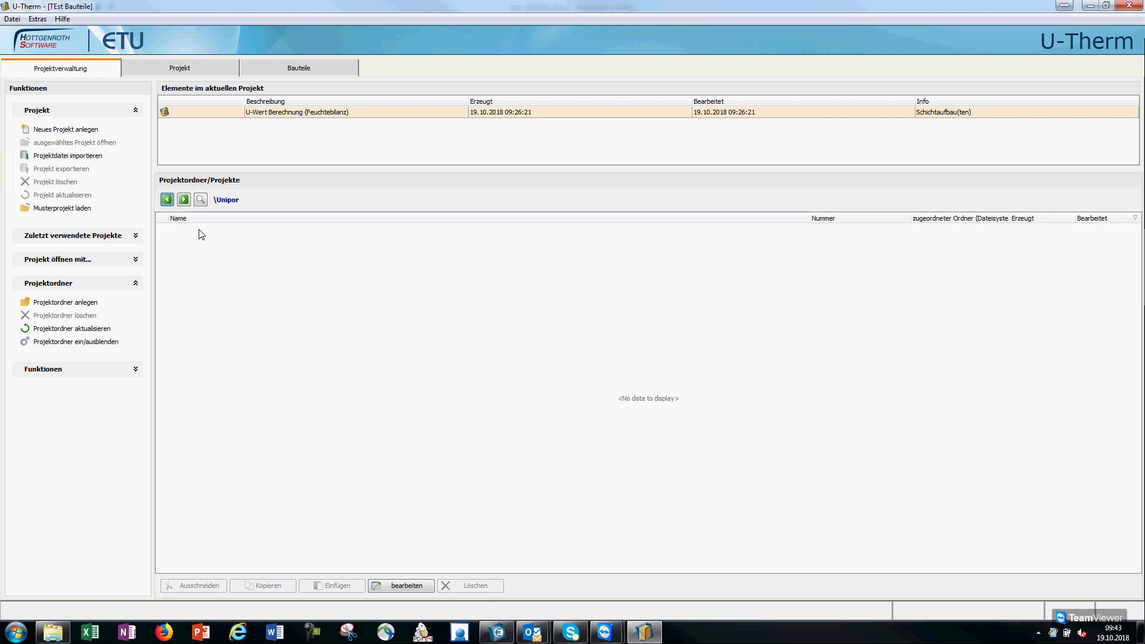
- Create a new project named "Bauteile erfassen" in the Unipor folder
left_click(66, 130)
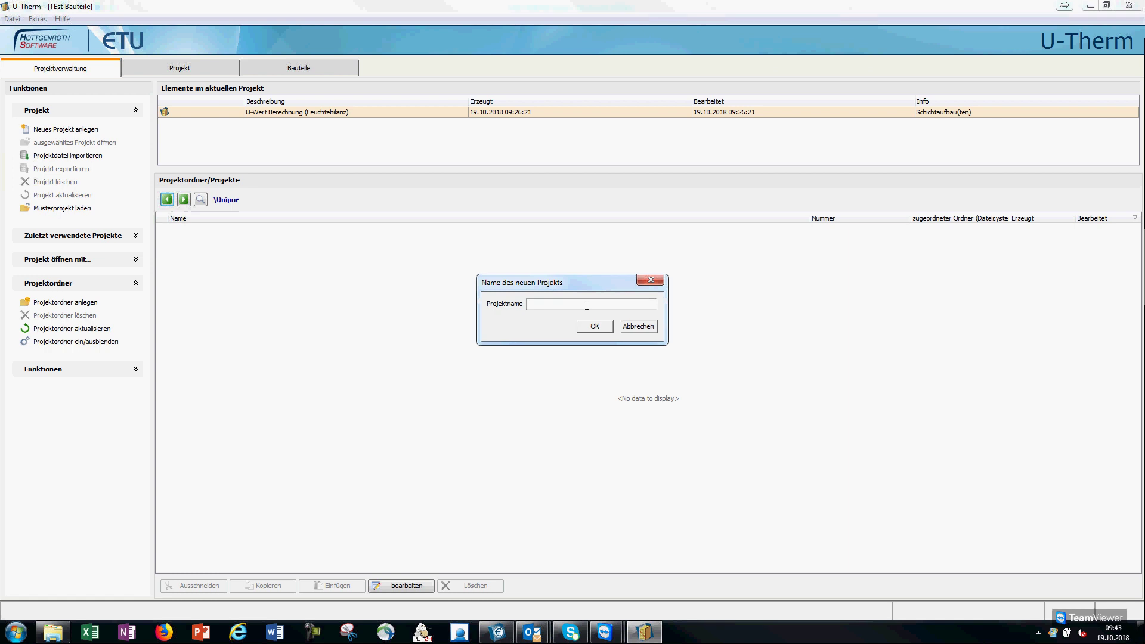
type("Bauteriile erf")
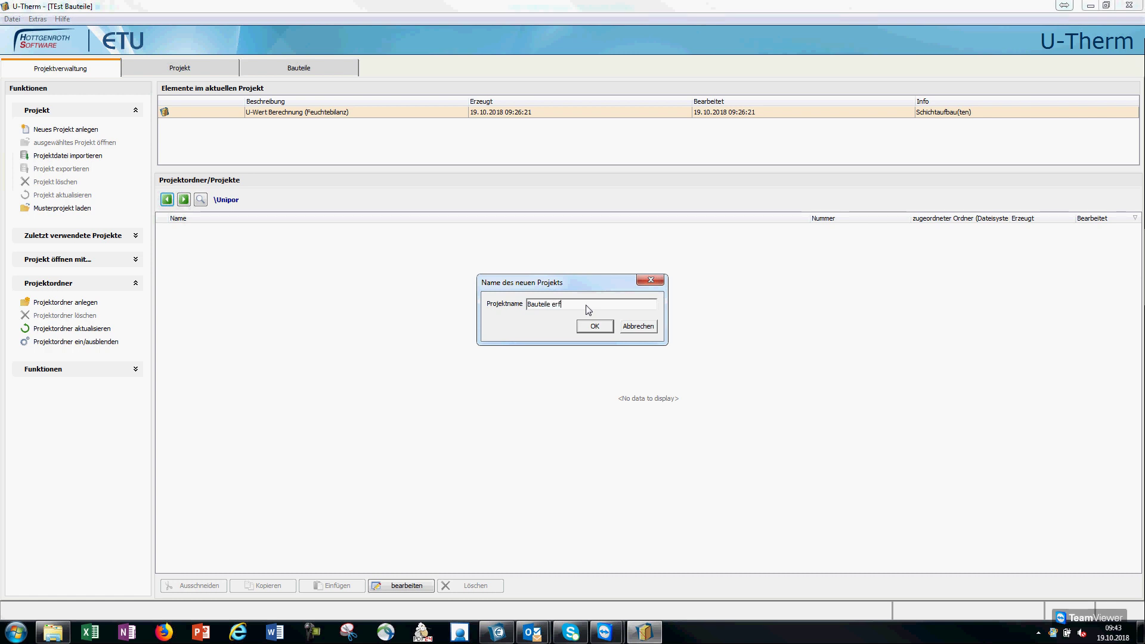
type("assen")
left_click(594, 327)
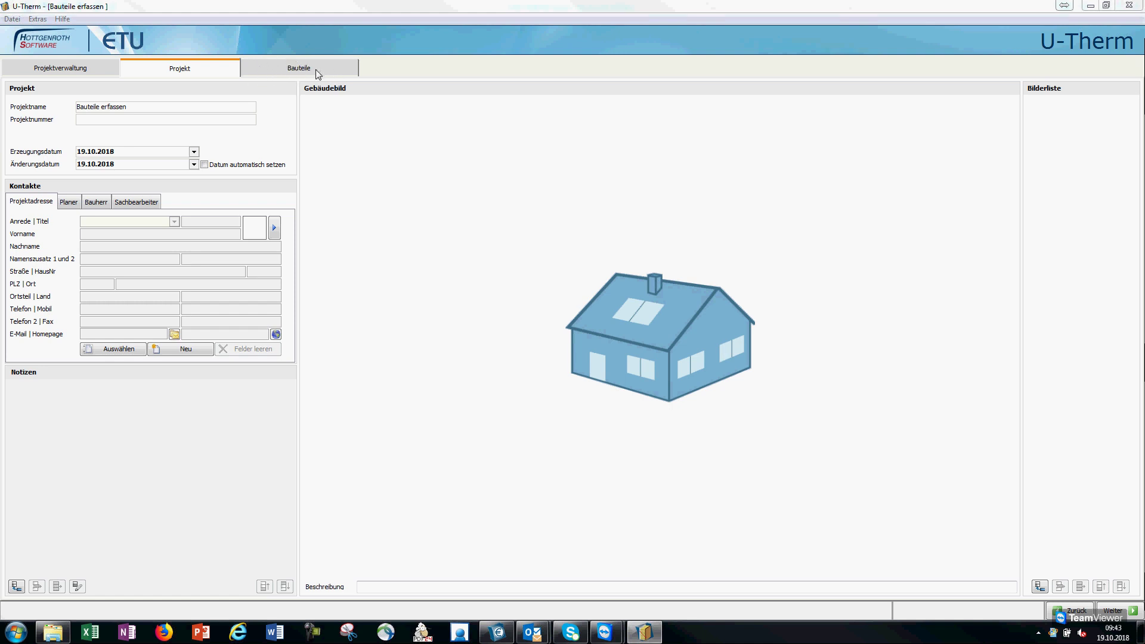
- Add a new exterior wall (Wand gegen außen) named "Unipor W08 Silvacor 36,5" to the project's own component catalogue (Eigene Bauteile)
left_click(317, 70)
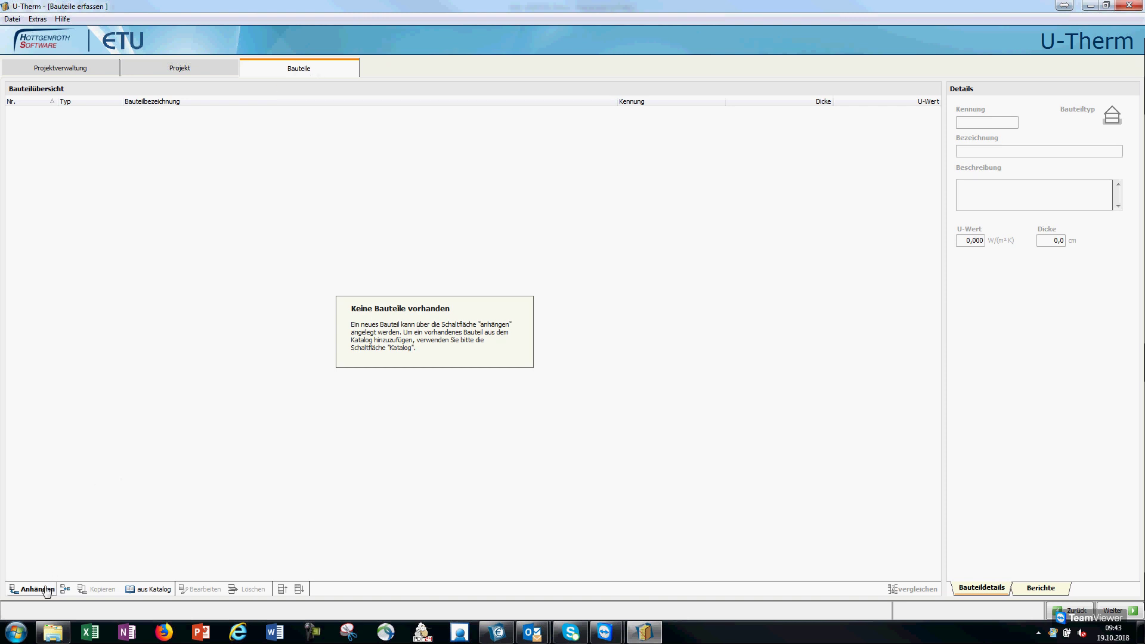
left_click(149, 591)
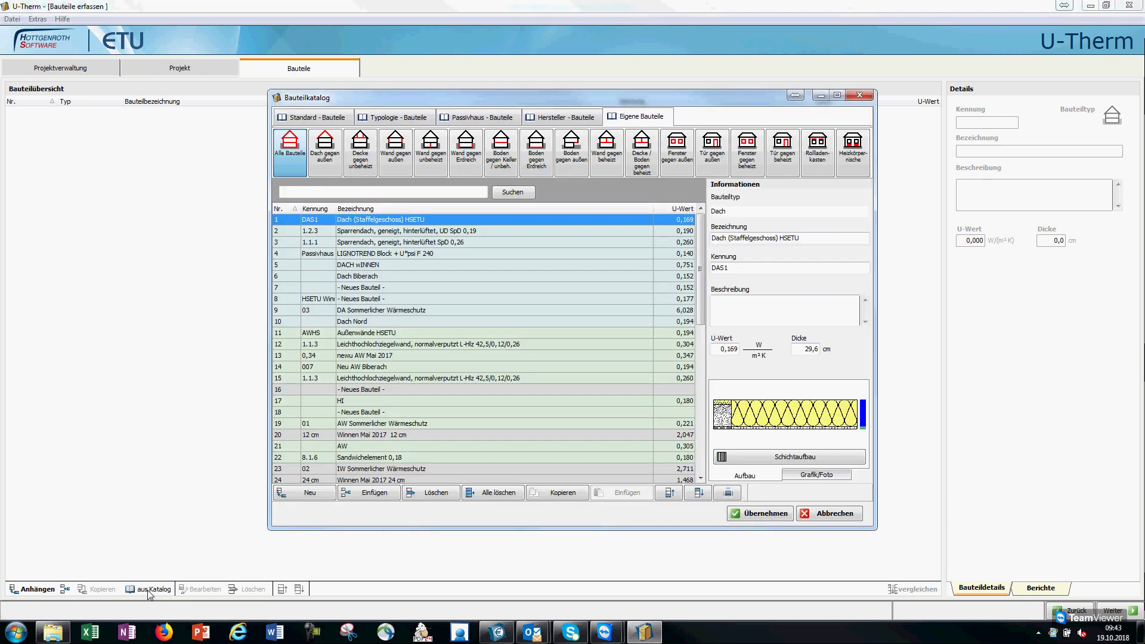
left_click_drag(529, 97, 526, 91)
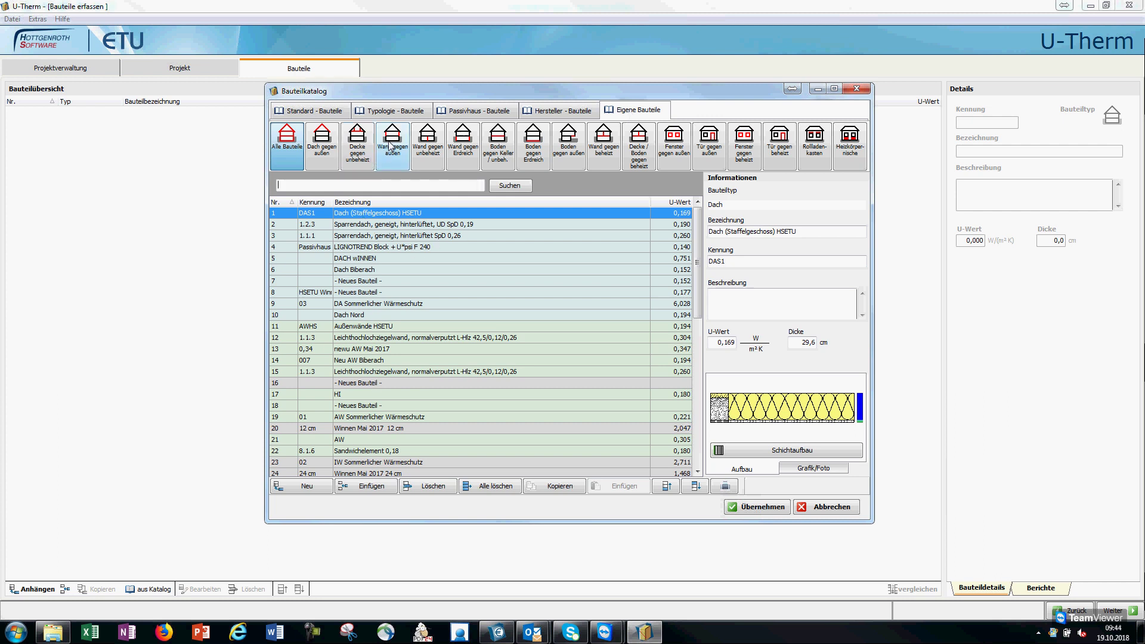
left_click(393, 161)
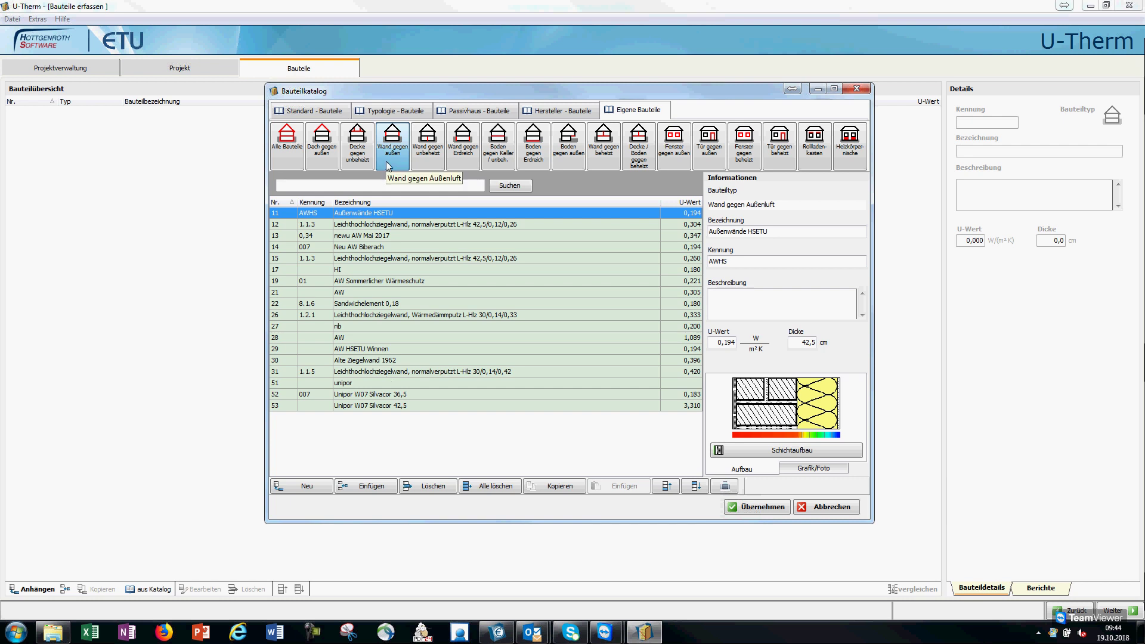
left_click(309, 488)
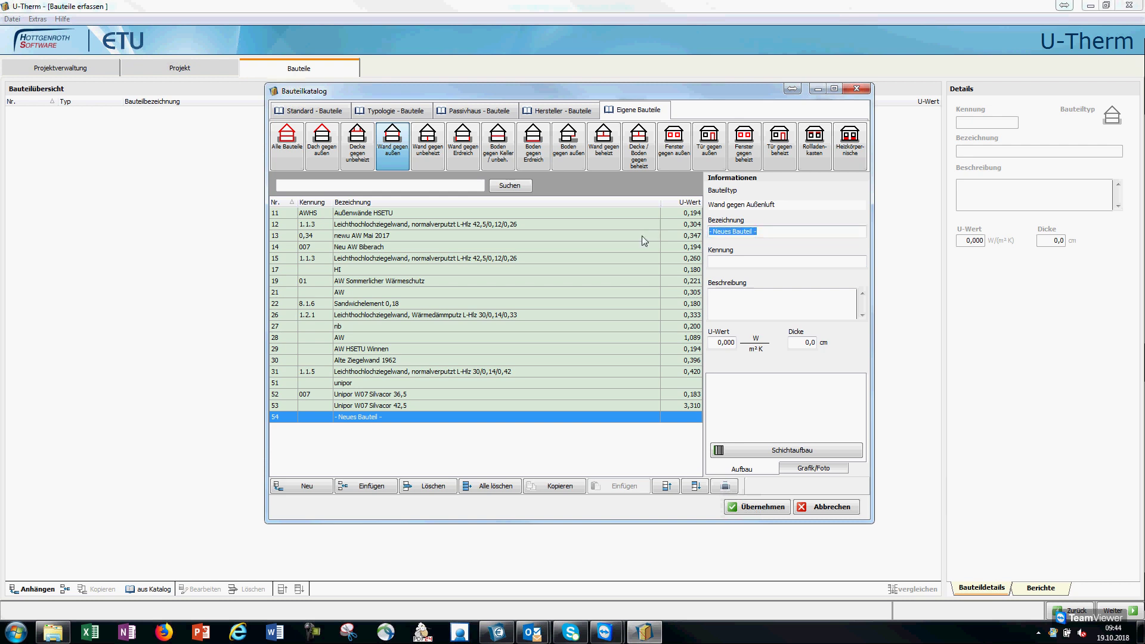
type("Unipor W08 Silvacor 36,5")
left_click(770, 259)
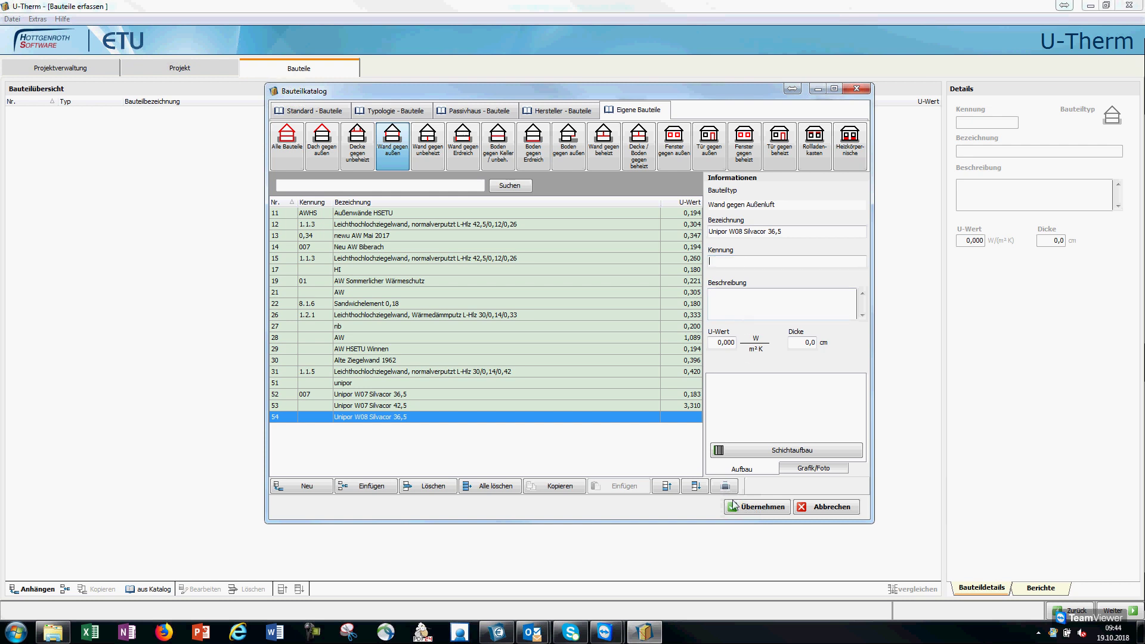
- Open the layer structure of the Unipor W08 Silvacor 36,5 wall and start appending a layer from the material catalogue
left_click(774, 451)
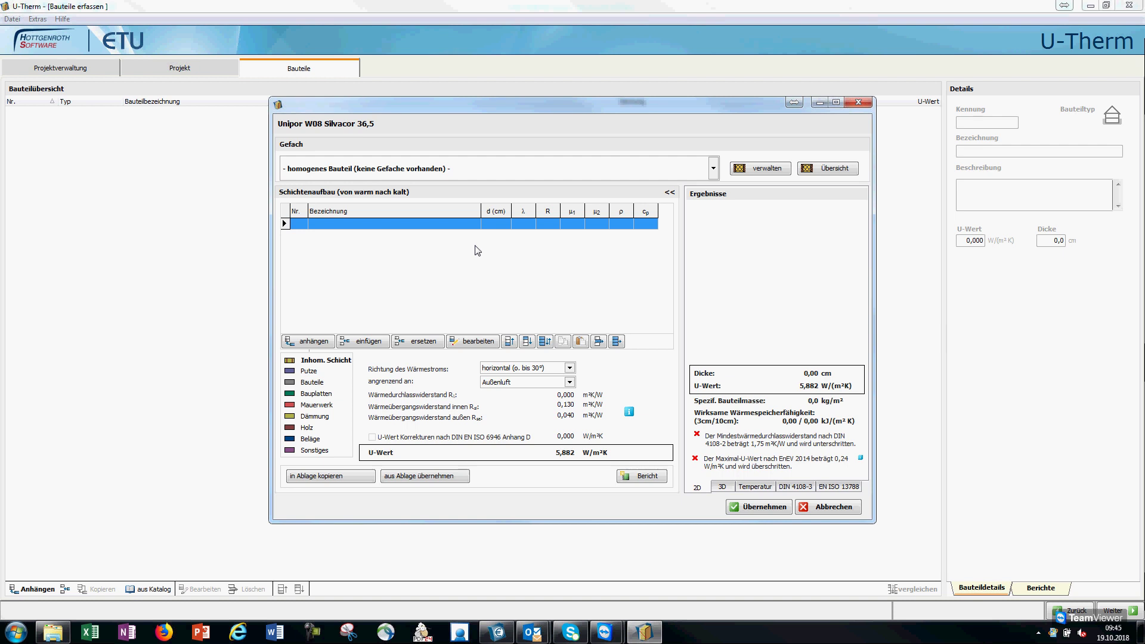
left_click(310, 342)
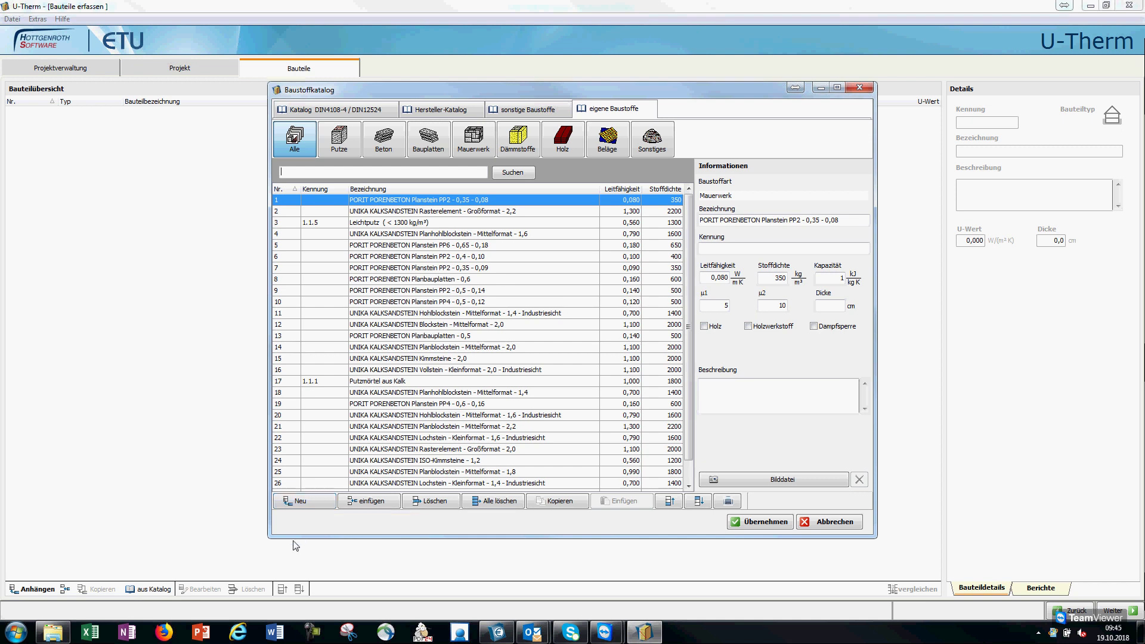
- Try to create a new own material without choosing a material group
left_click(305, 504)
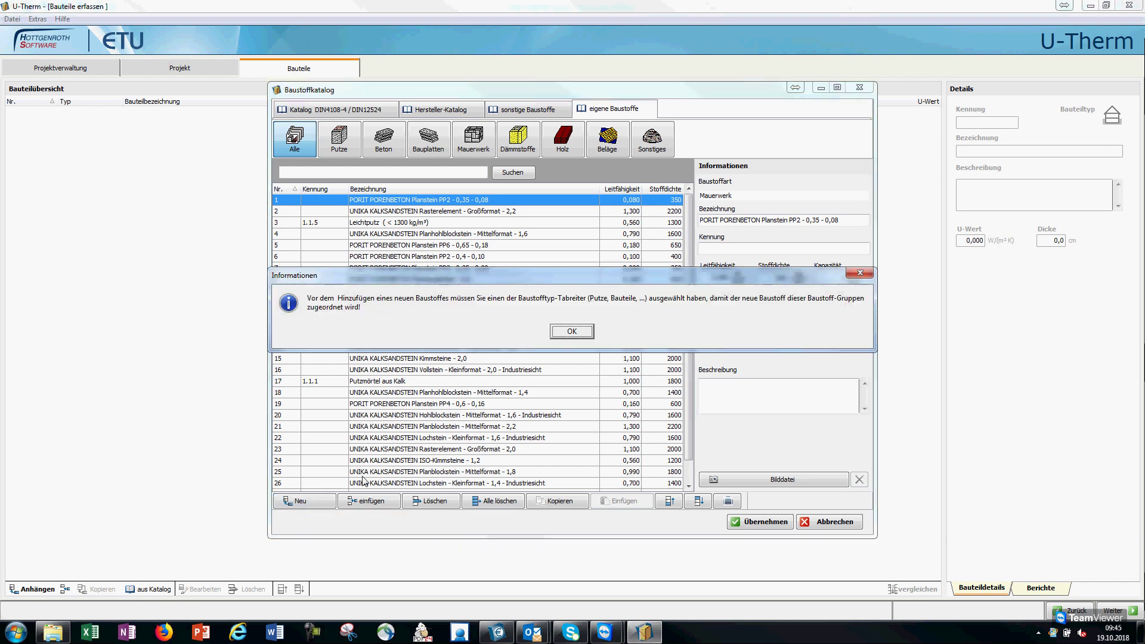
left_click(584, 336)
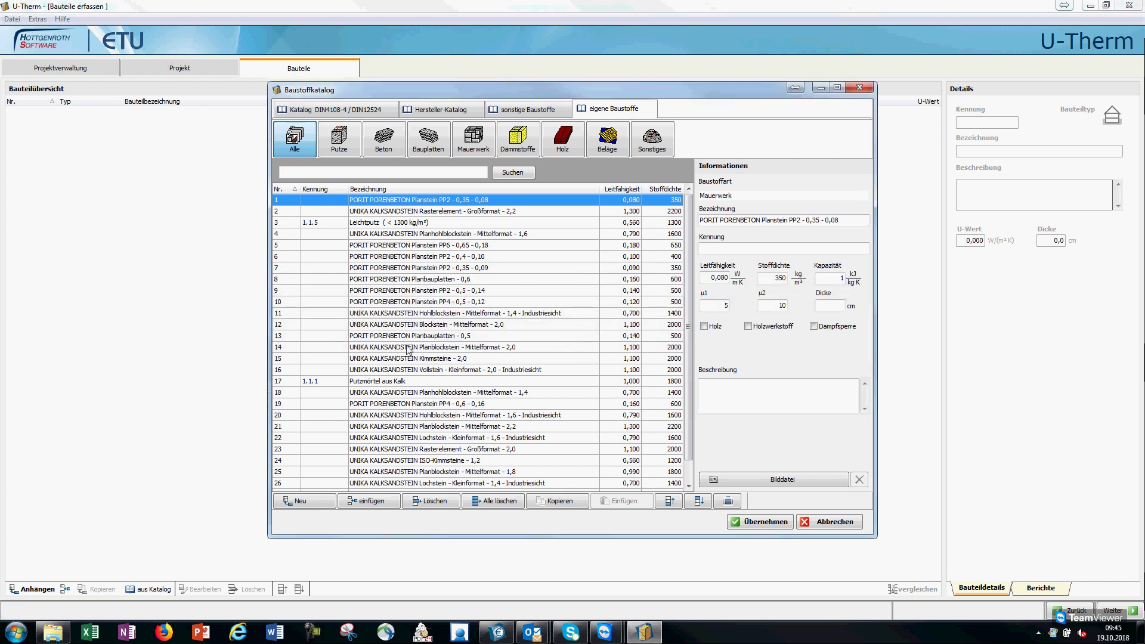
left_click(317, 506)
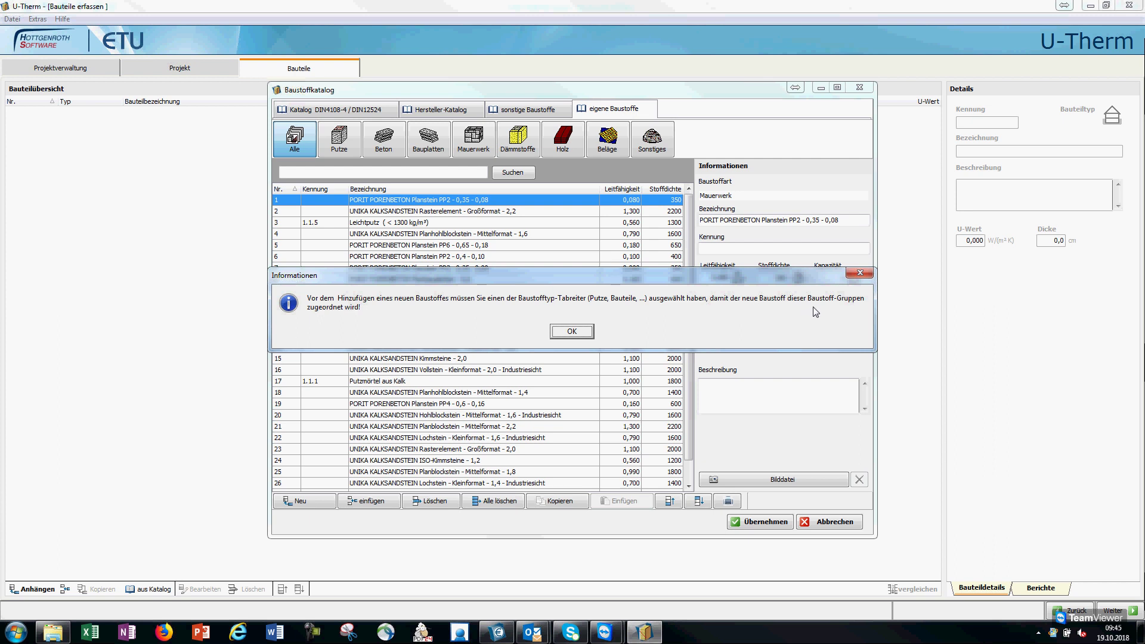
left_click(571, 331)
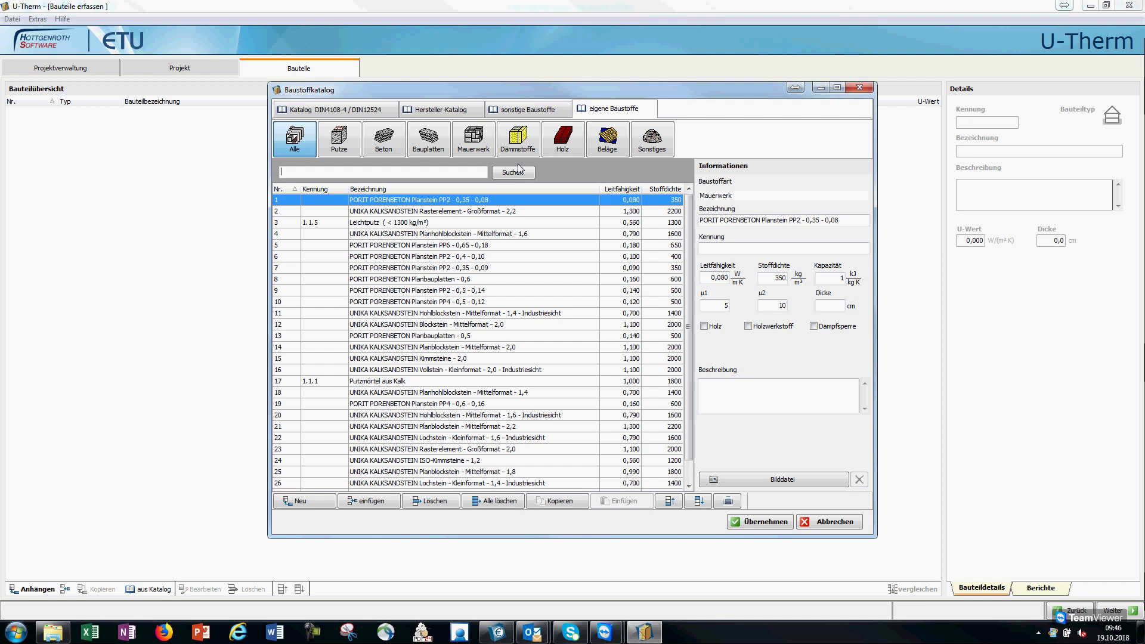
- Create a new material in the Mauerwerk group and name it "Unipor W08 Silvacor 36,5"
left_click(479, 147)
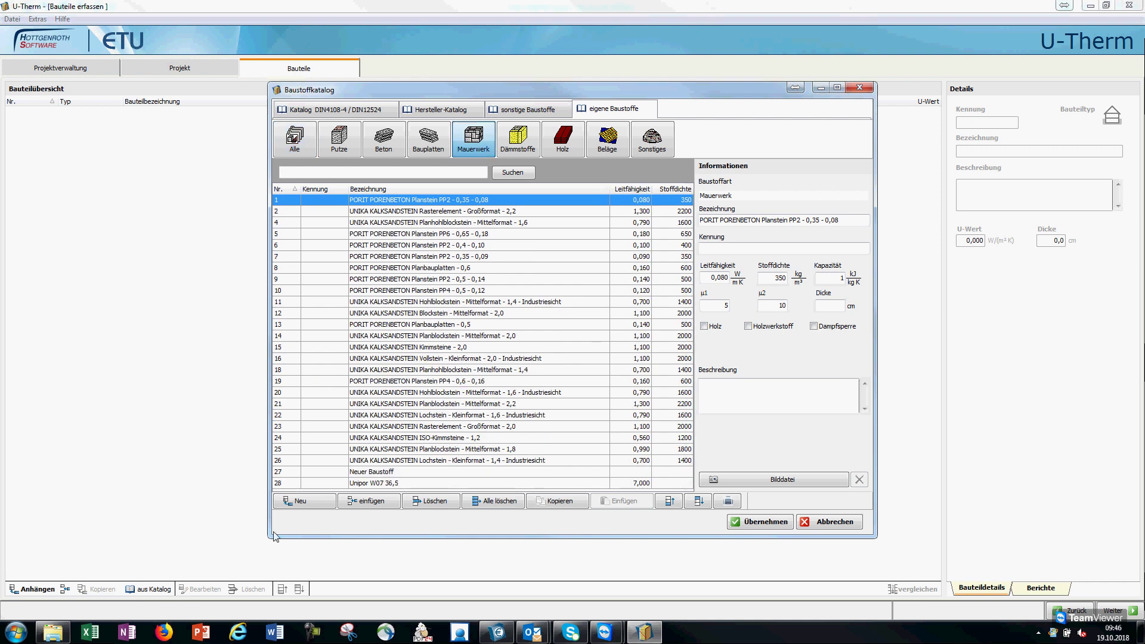
left_click(300, 504)
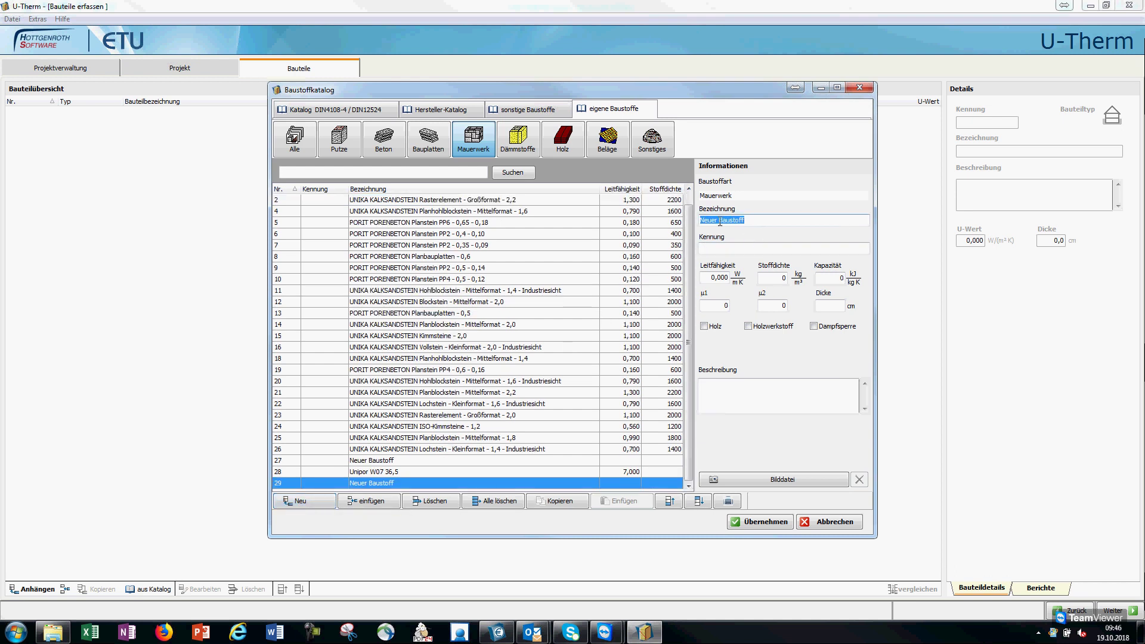
left_click_drag(781, 220, 699, 223)
type("U")
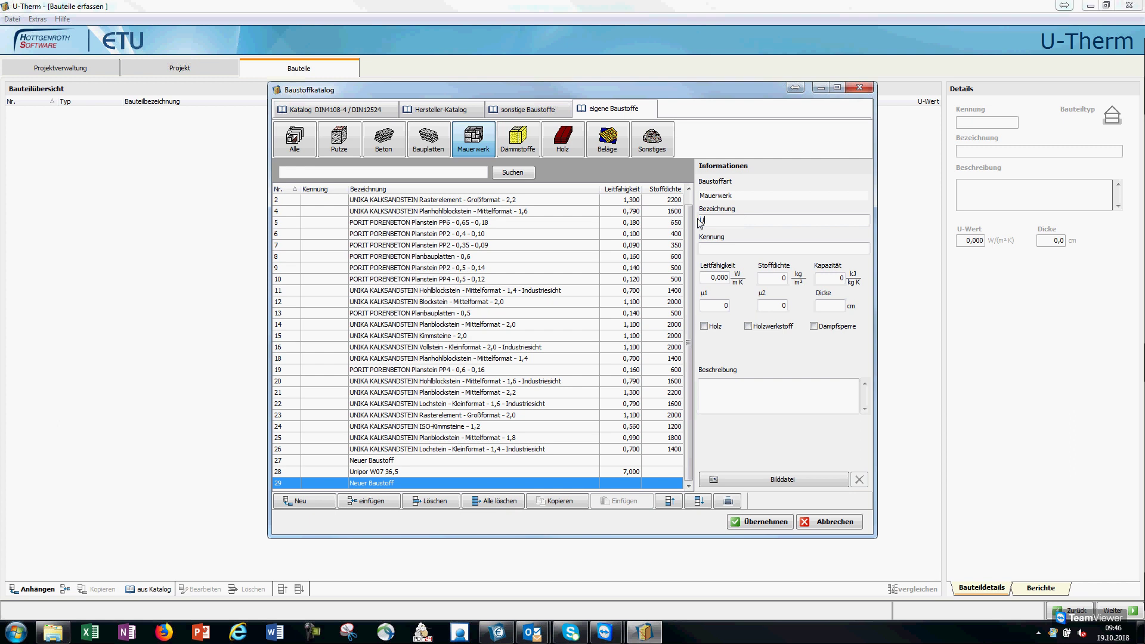
type("nipo")
type("W08 Silvacor 36,5")
key("Tab")
- Set the thermal conductivity of the new masonry material to 0,08 W/mK
left_click(714, 277)
key("BackSpace")
key("BackSpace")
key("BackSpace")
key("BackSpace")
key("BackSpace")
type("0")
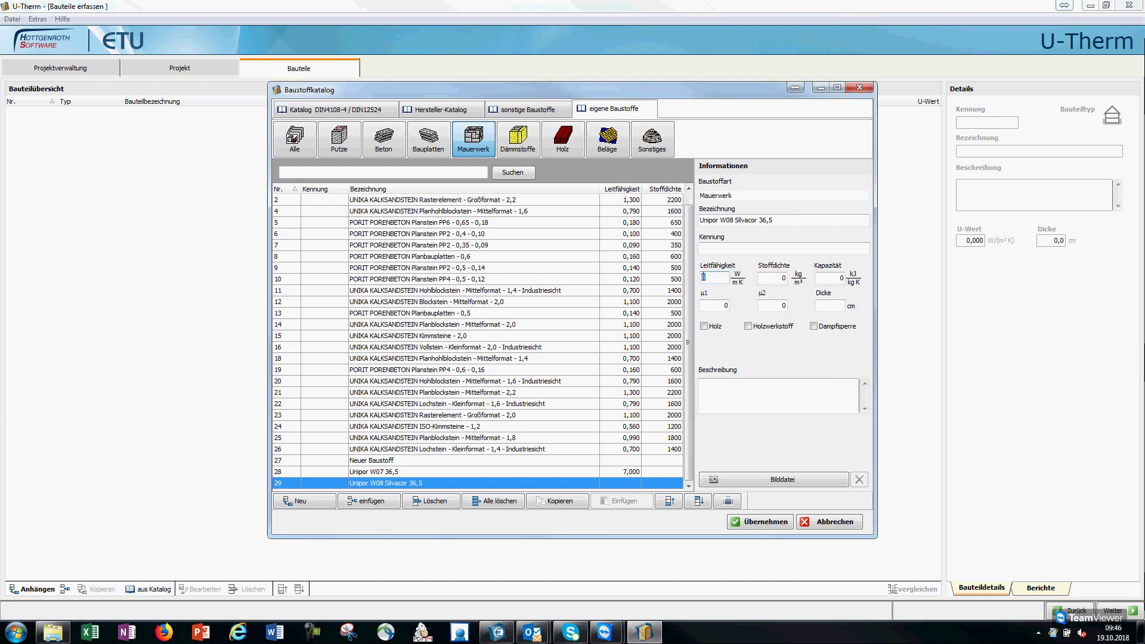
type(",08")
left_click(715, 307)
left_click(766, 277)
- Adopt the new masonry material as a wall layer with a thickness of 36,5 cm
left_click(765, 522)
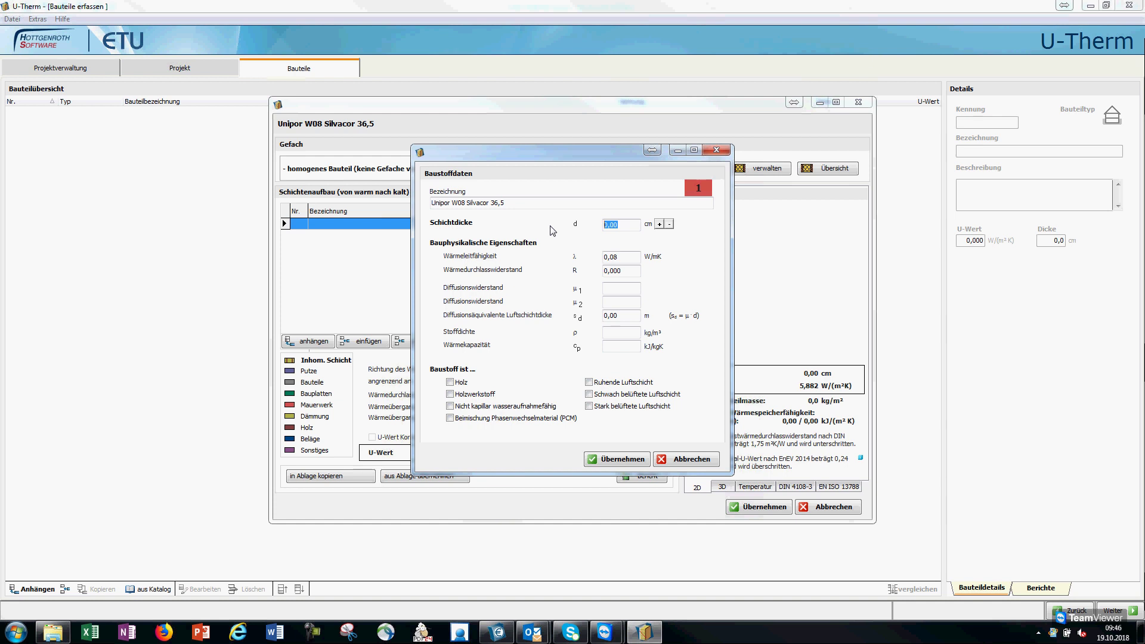
type("36,5")
left_click(620, 459)
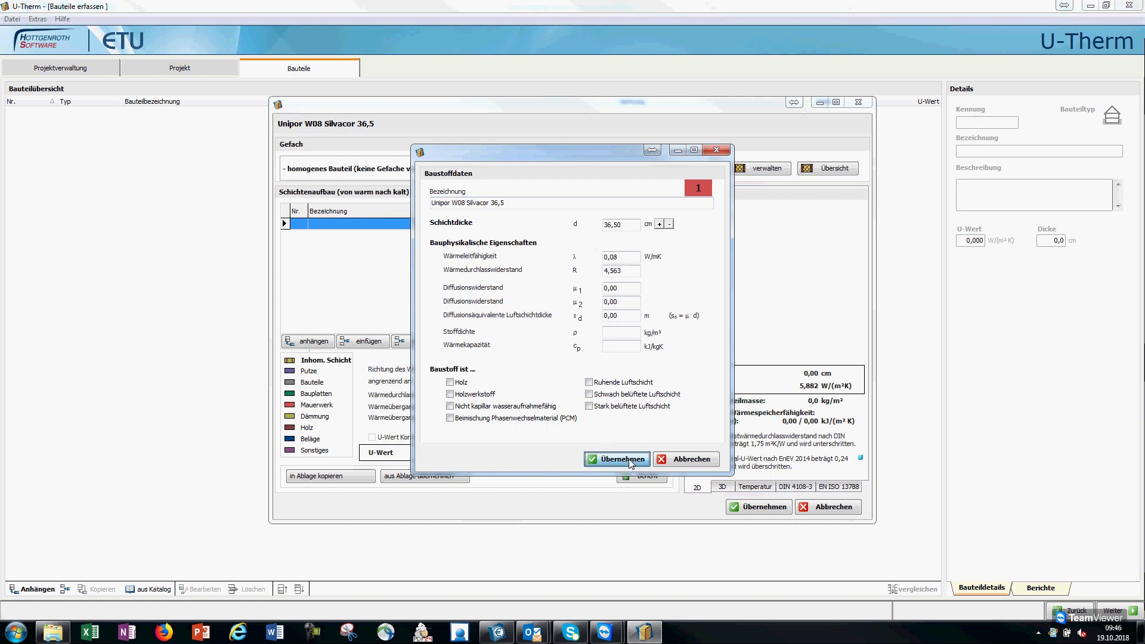
- Append a 1,5 cm Leichtputz (< 1300 kg/m³) layer and move it ahead of the masonry, to the warm side
left_click(308, 346)
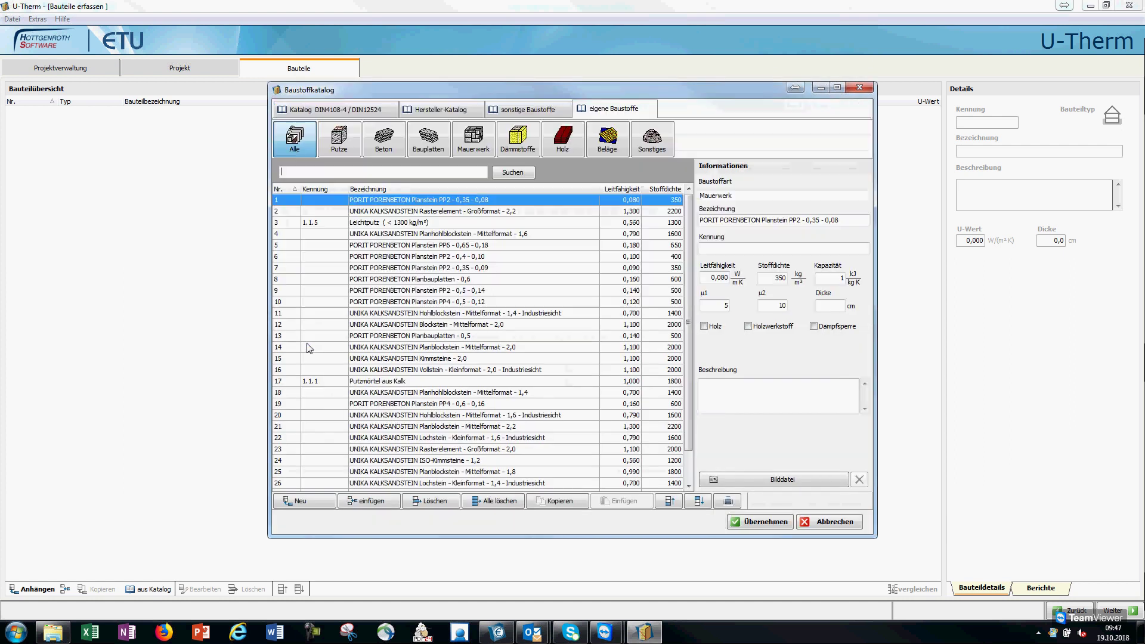
left_click(347, 142)
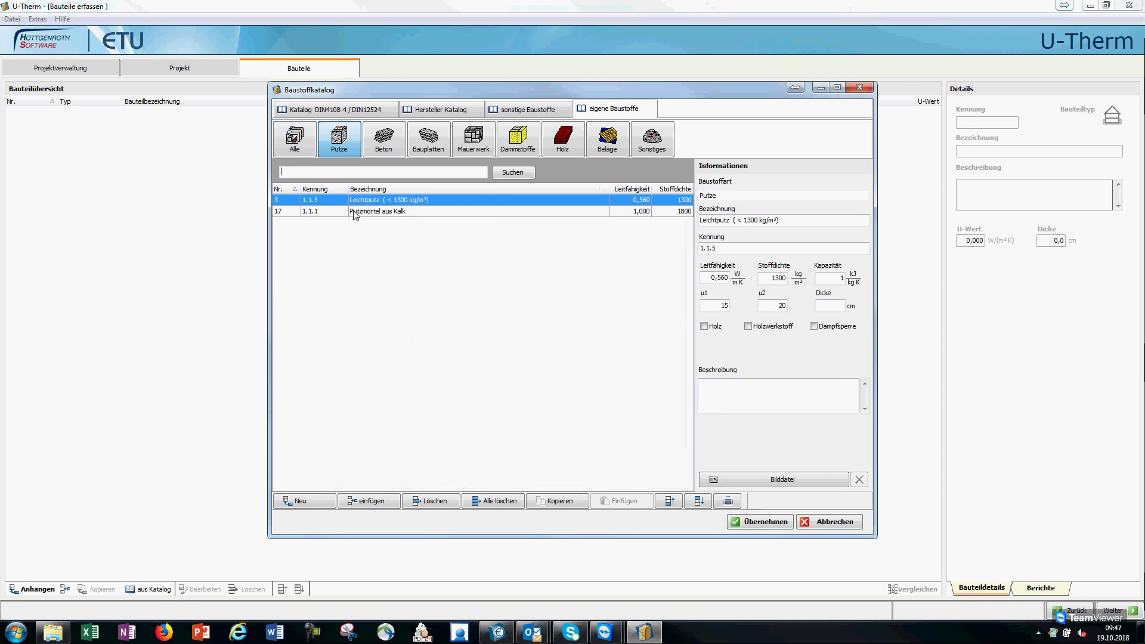
left_click(756, 523)
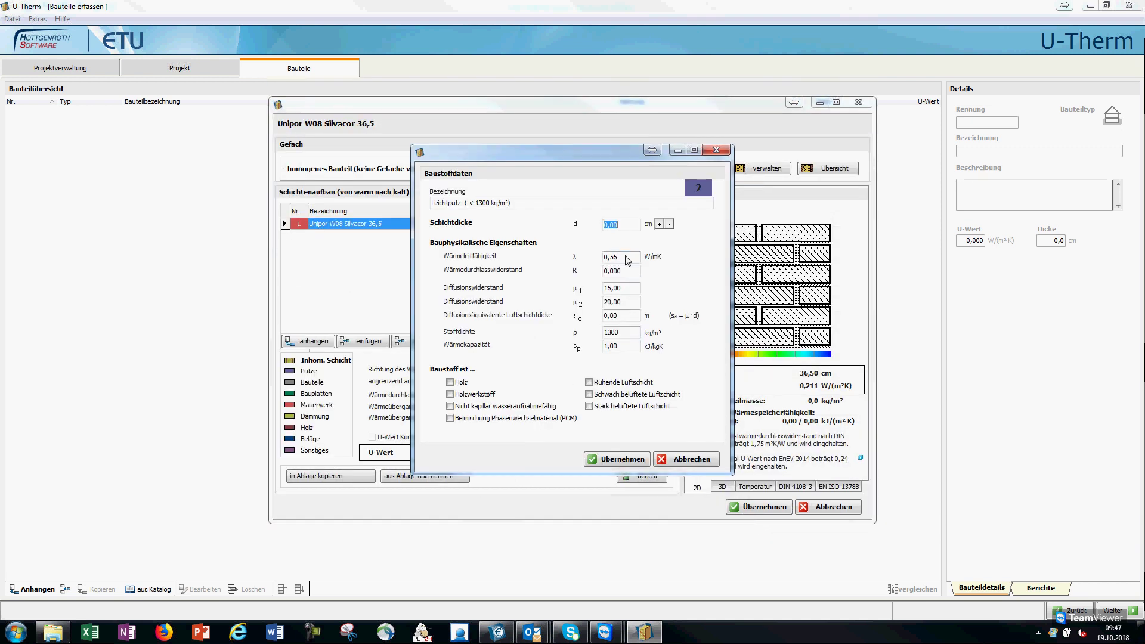
left_click(630, 461)
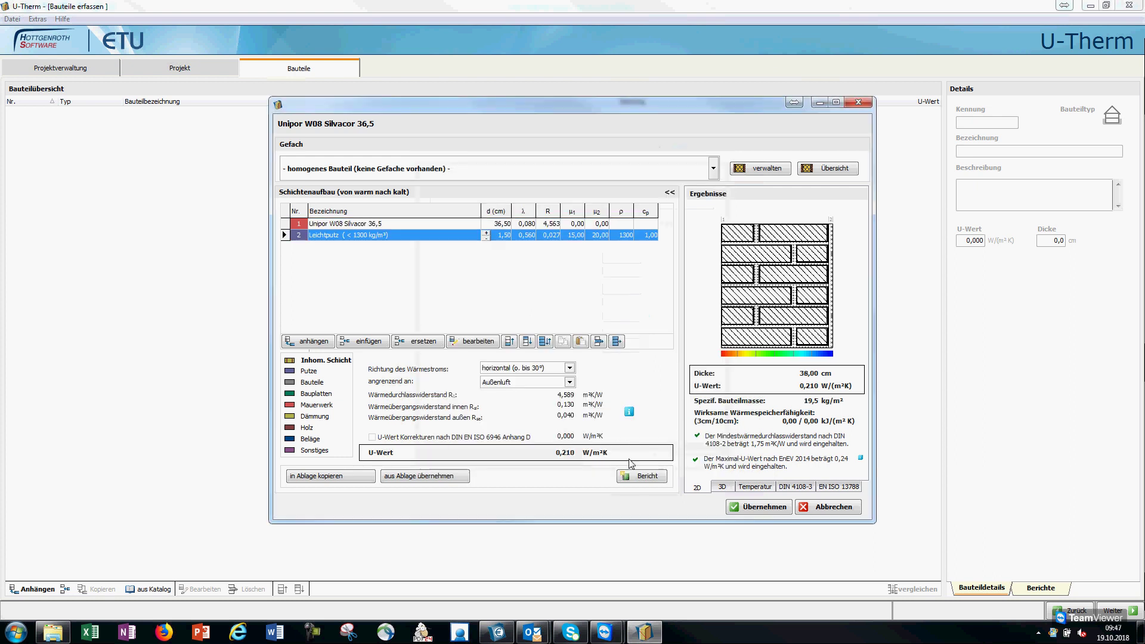
left_click(509, 341)
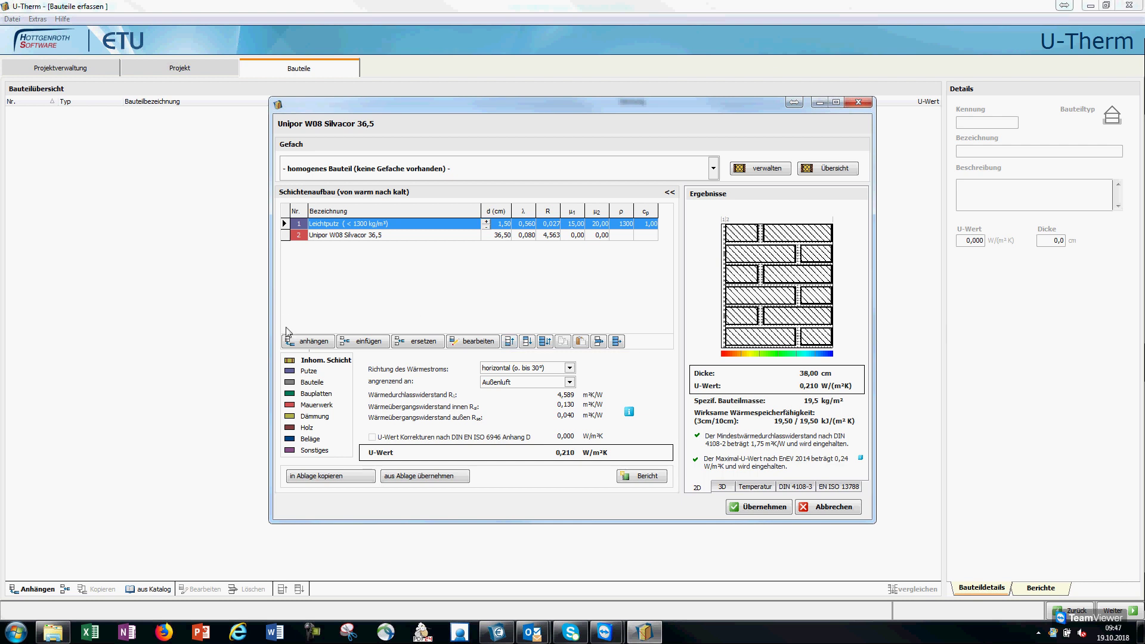
- Append a 2,5 cm Leichtputz (< 1300 kg/m³) layer as the outer plaster and accept the wall's layer structure
left_click(310, 344)
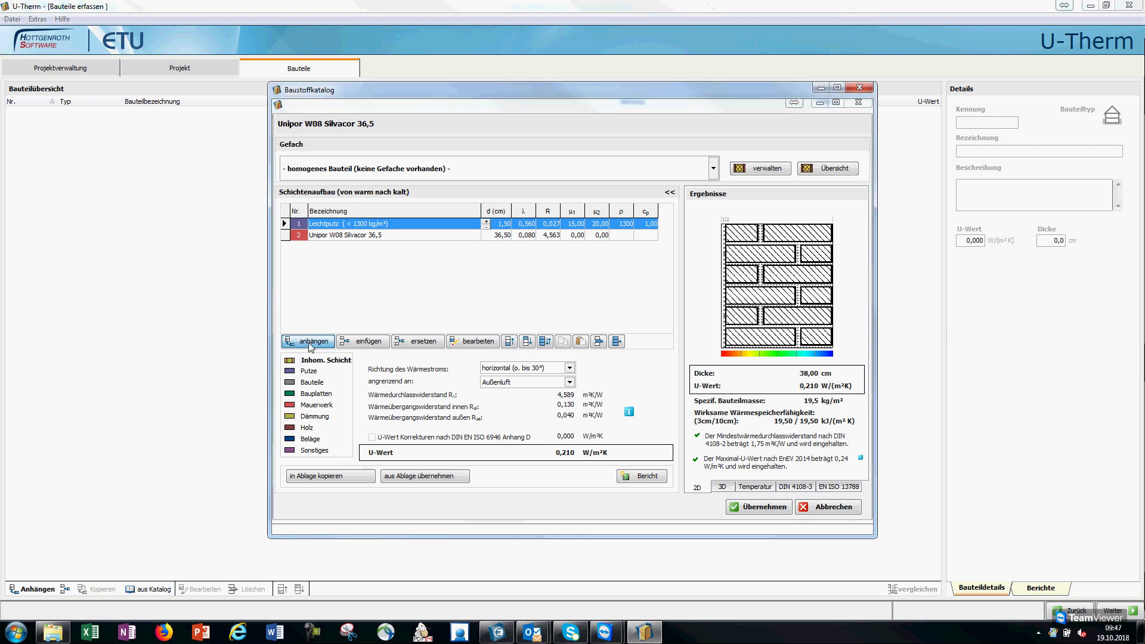
left_click(339, 140)
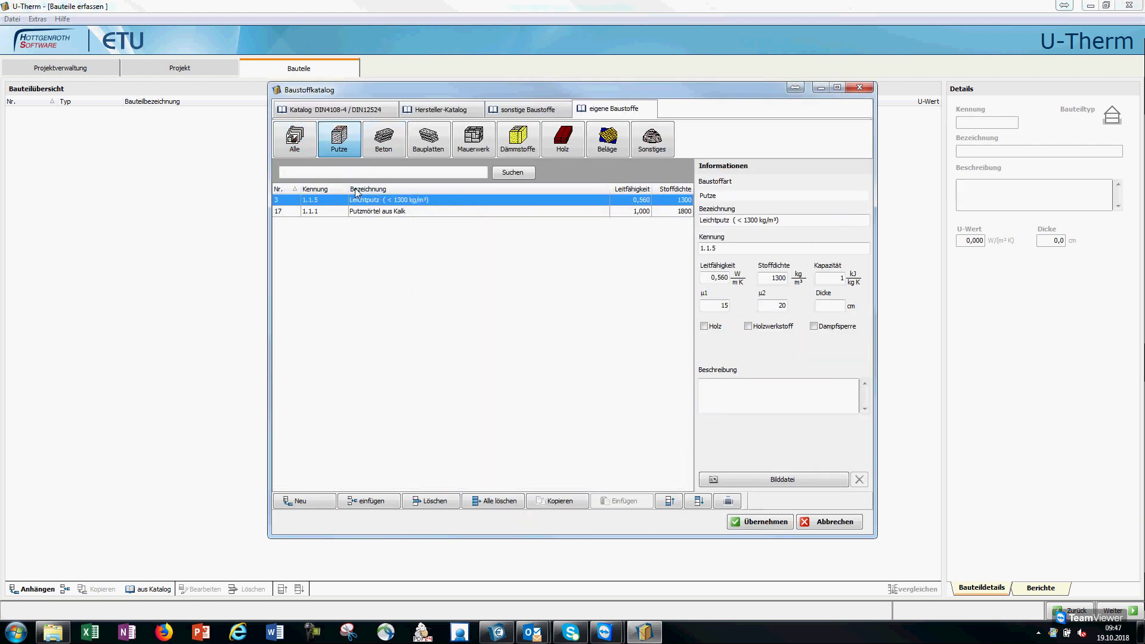
left_click(786, 523)
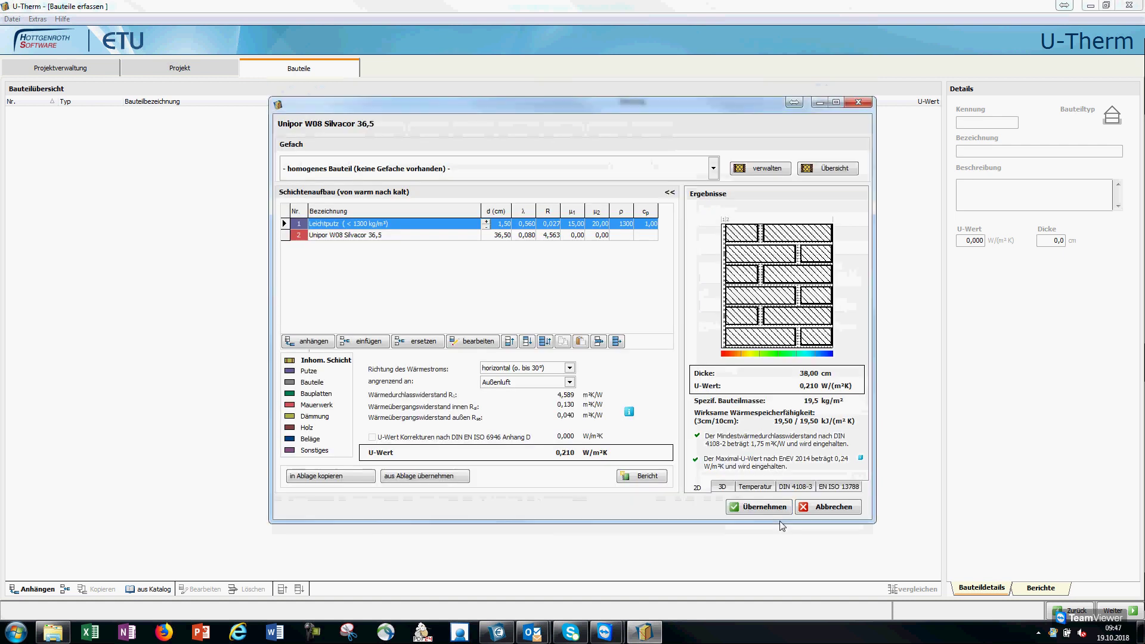
type("2,5")
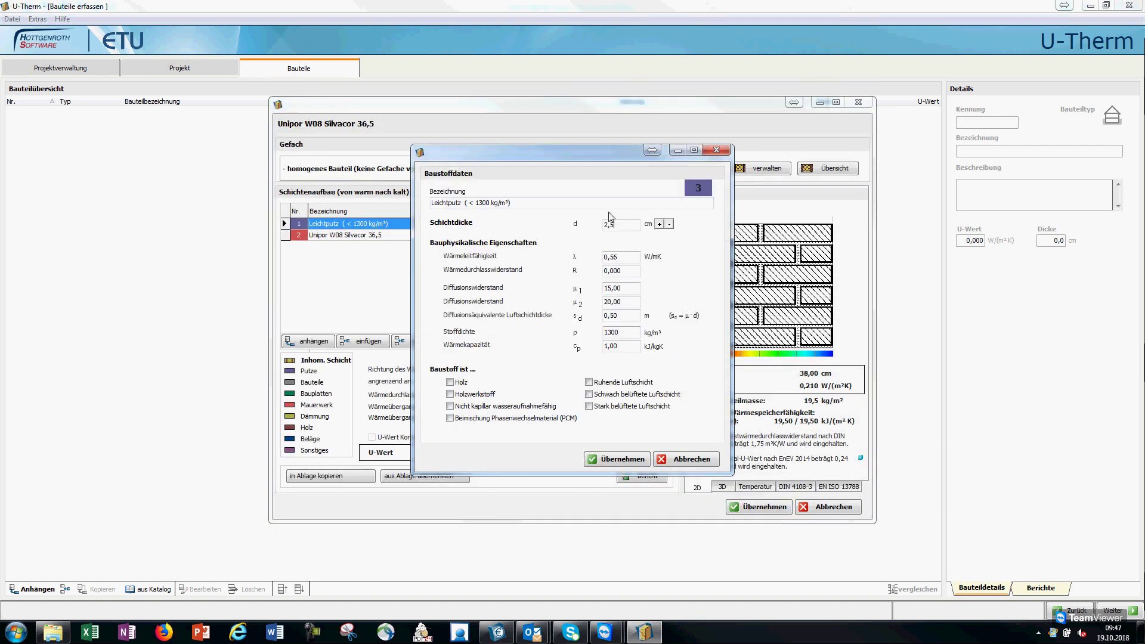
left_click(611, 460)
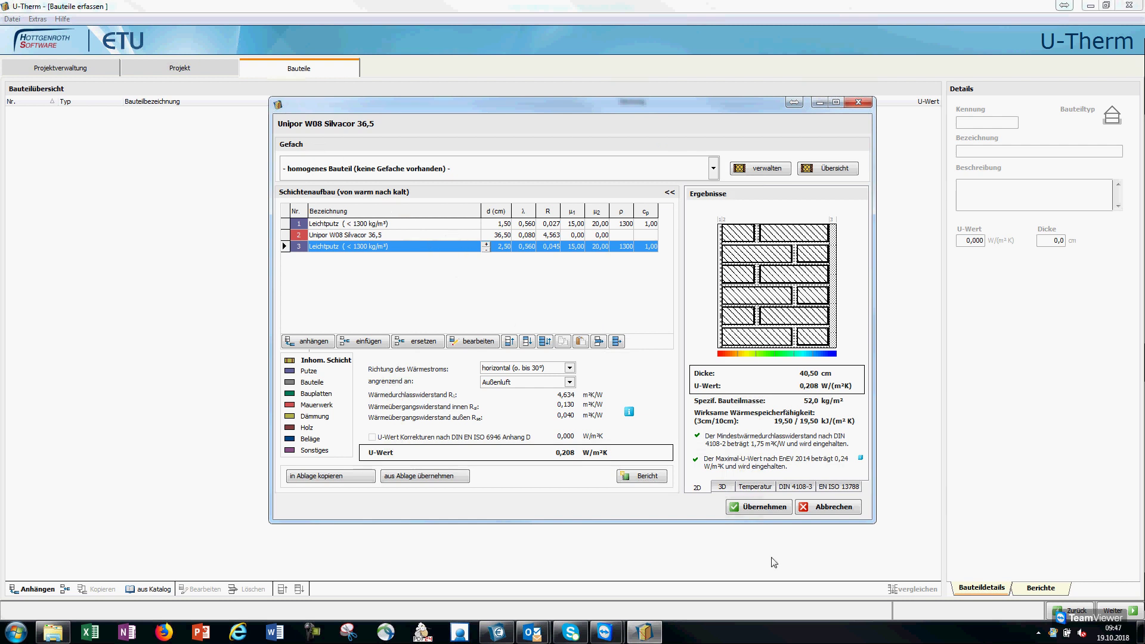
left_click(763, 507)
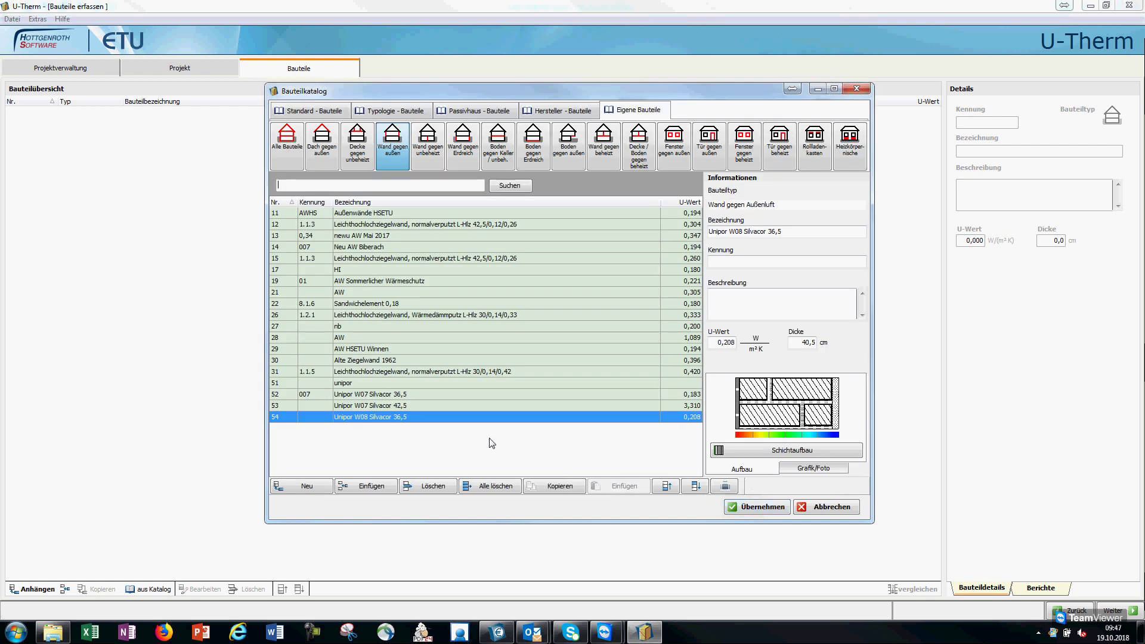
- Compare the Unipor W07 Silvacor 42,5 entry with the new Unipor W08 Silvacor 36,5 wall in the component catalogue
left_click(433, 408)
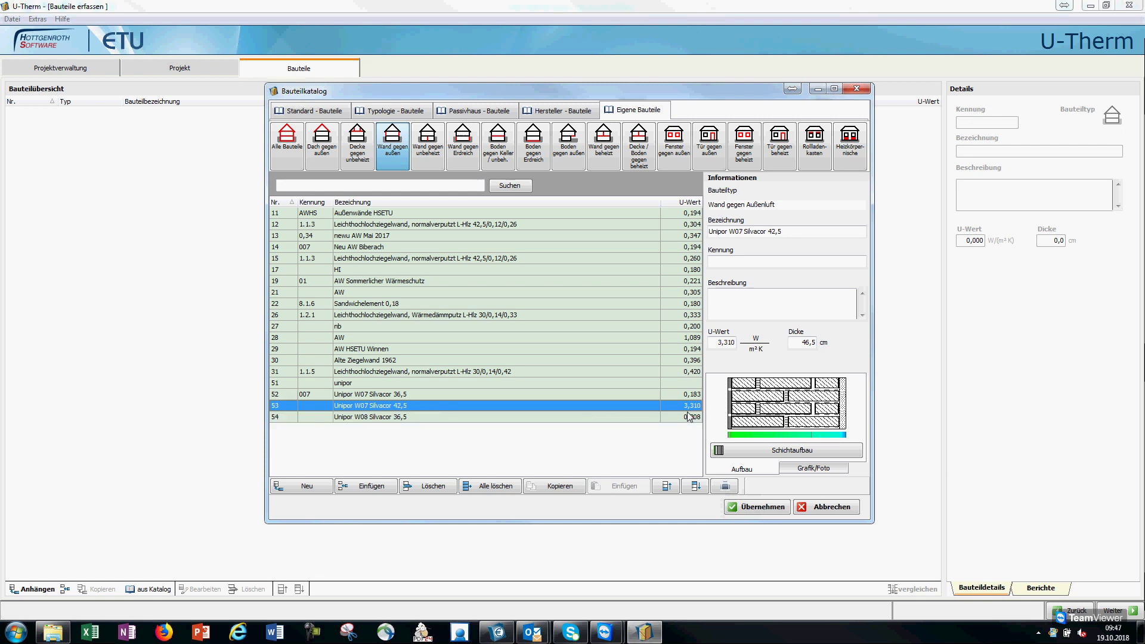
left_click(434, 419)
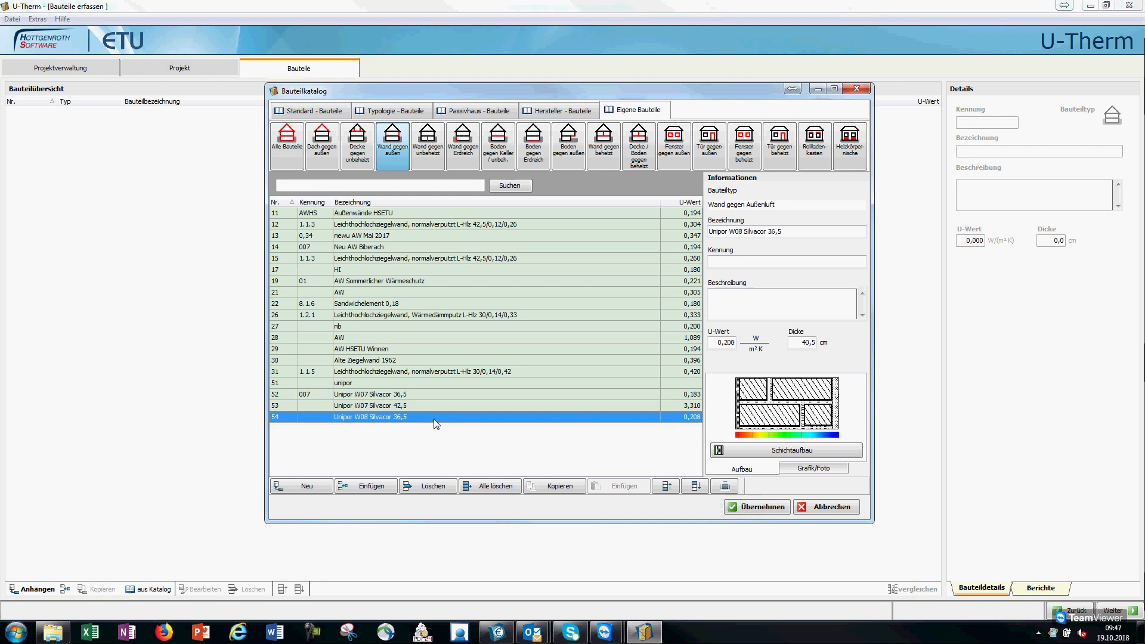